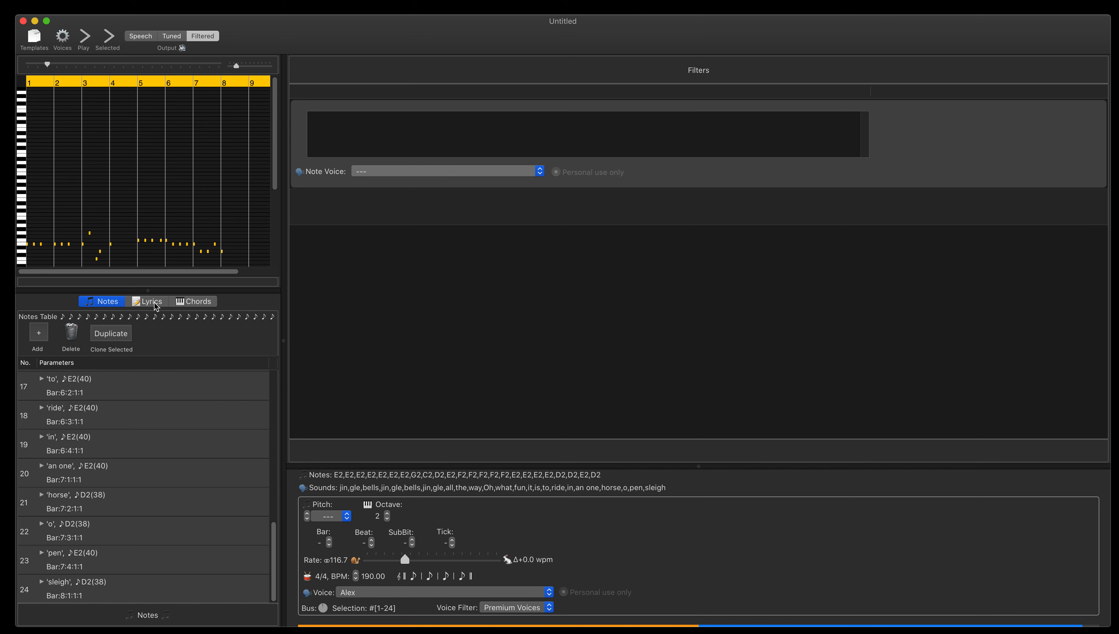
Step: Turn off the background music chords and play the selected notes with filtered output
{"action": "left_click", "coordinate": [155, 304]}
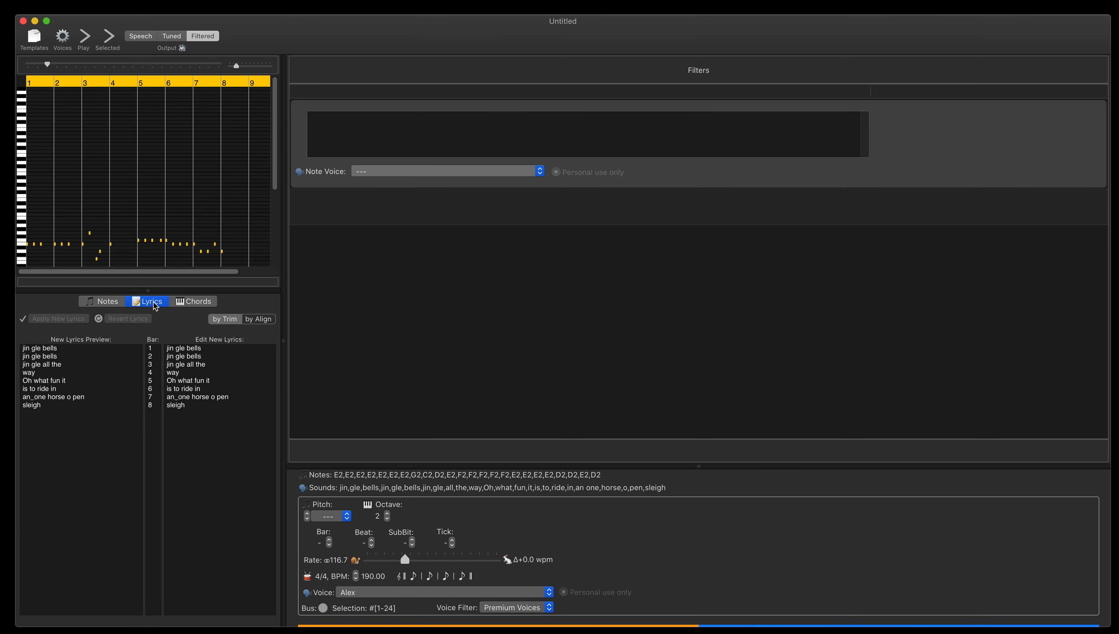
{"action": "left_click", "coordinate": [190, 304]}
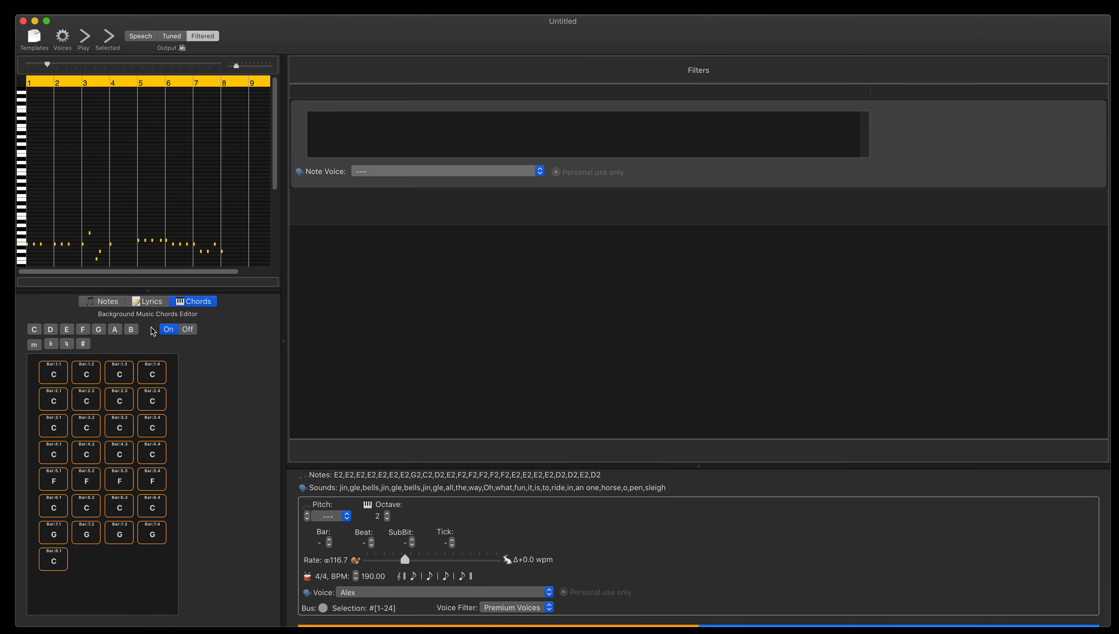
{"action": "left_click", "coordinate": [186, 329]}
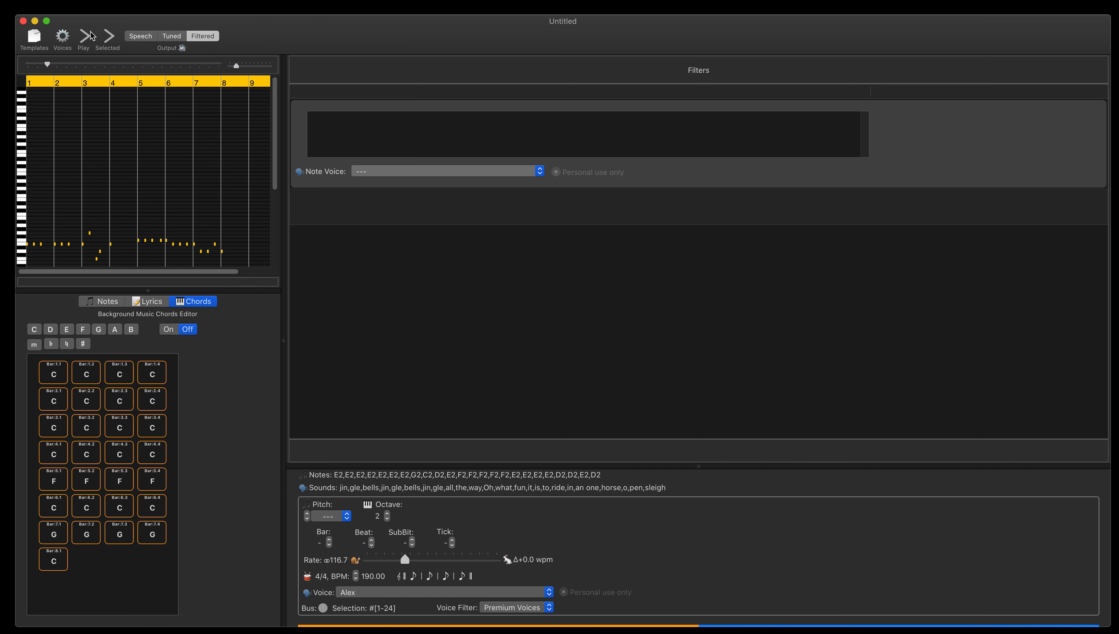
{"action": "left_click", "coordinate": [108, 39]}
Step: Play the selected notes with tuned output and display the song's lyrics
{"action": "left_click", "coordinate": [172, 36]}
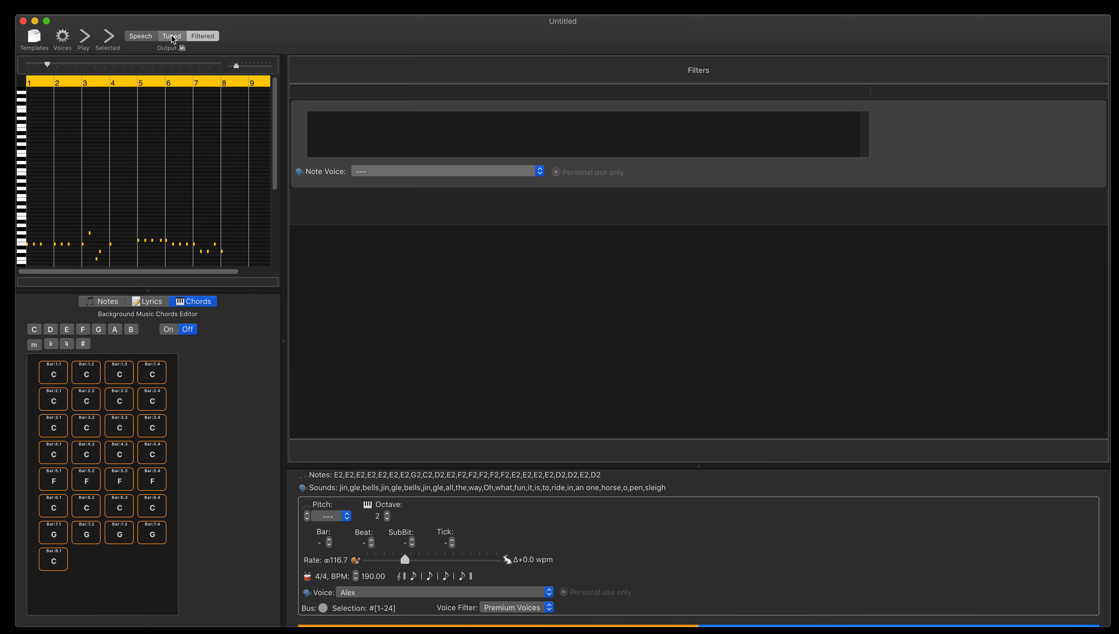
{"action": "left_click", "coordinate": [110, 41]}
{"action": "left_click", "coordinate": [154, 303]}
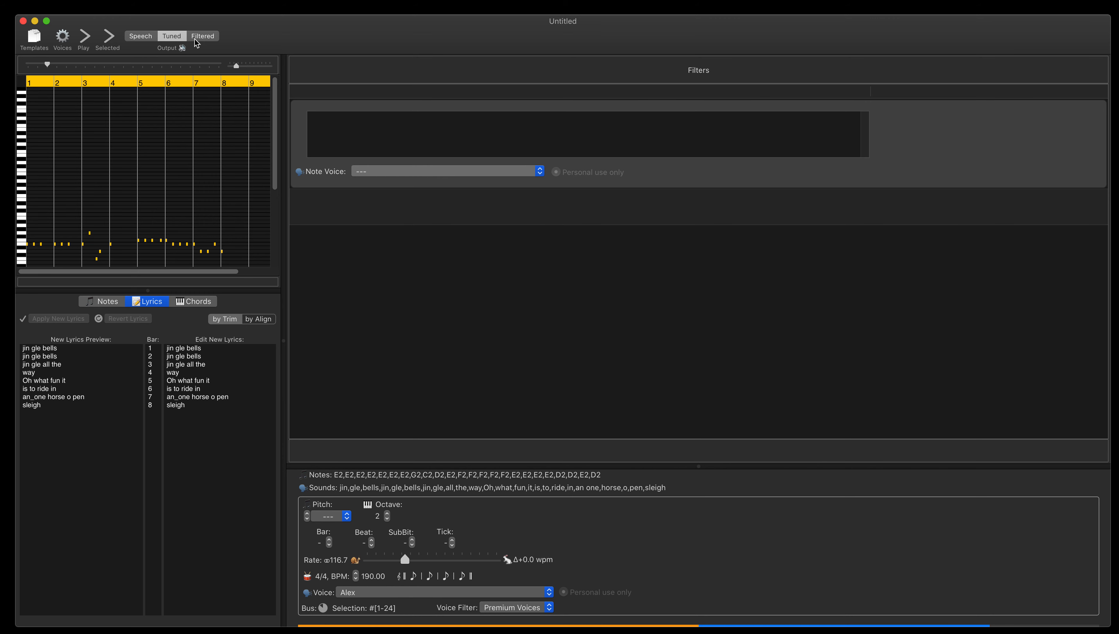
Step: Compare the speech, tuned and filtered outputs by playing the selected notes in each, ending on filtered
{"action": "left_click", "coordinate": [144, 41]}
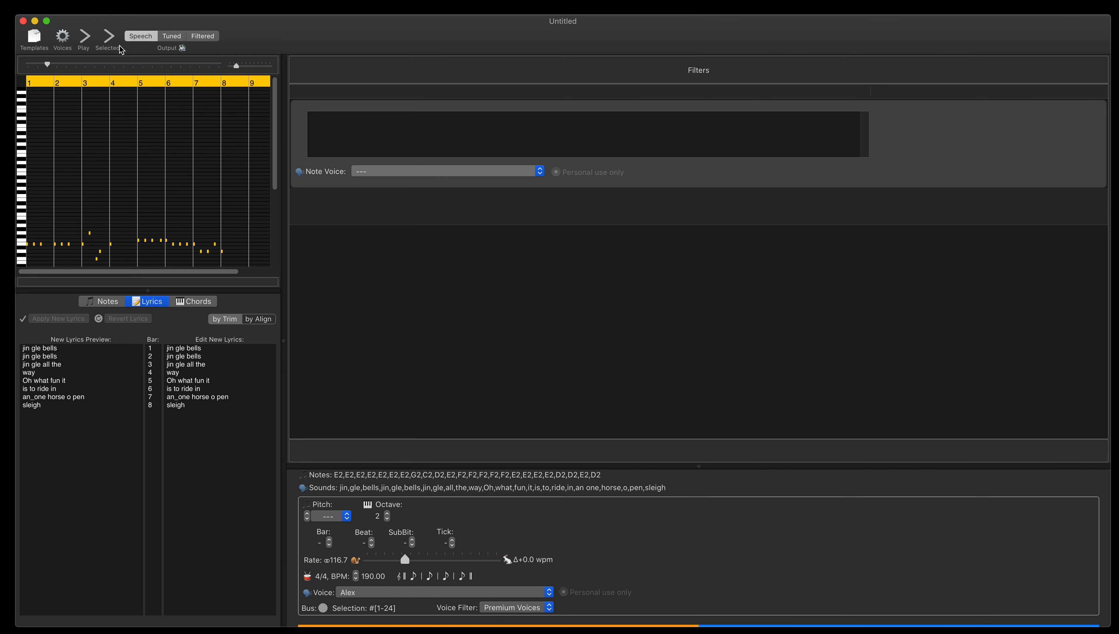
{"action": "left_click", "coordinate": [109, 36]}
{"action": "left_click", "coordinate": [174, 37]}
{"action": "left_click", "coordinate": [110, 39]}
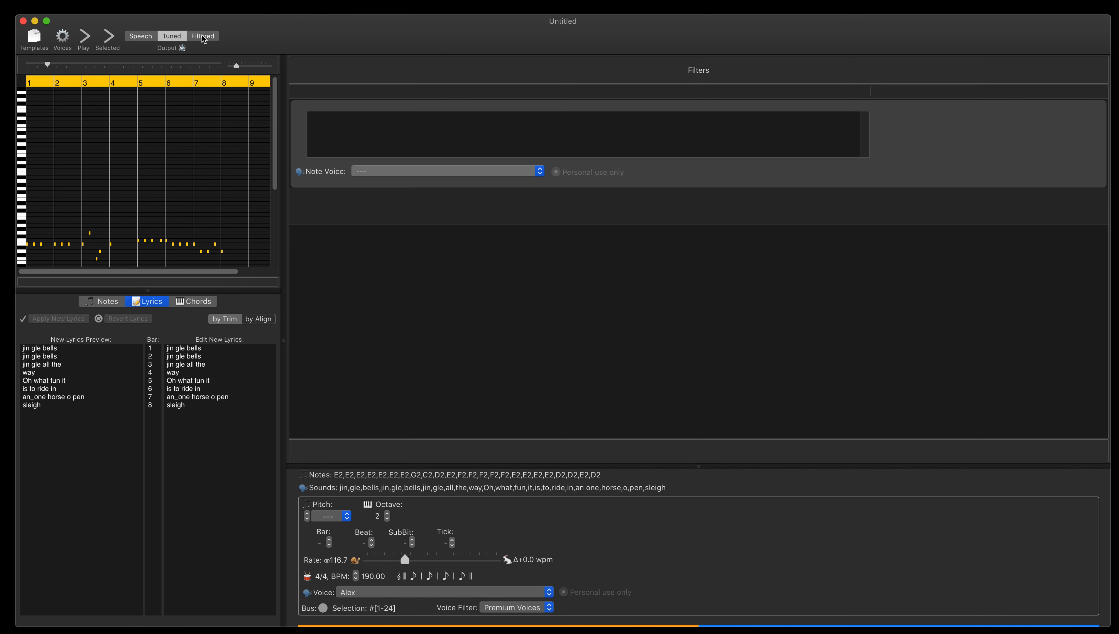
{"action": "left_click", "coordinate": [203, 37]}
{"action": "left_click", "coordinate": [103, 40]}
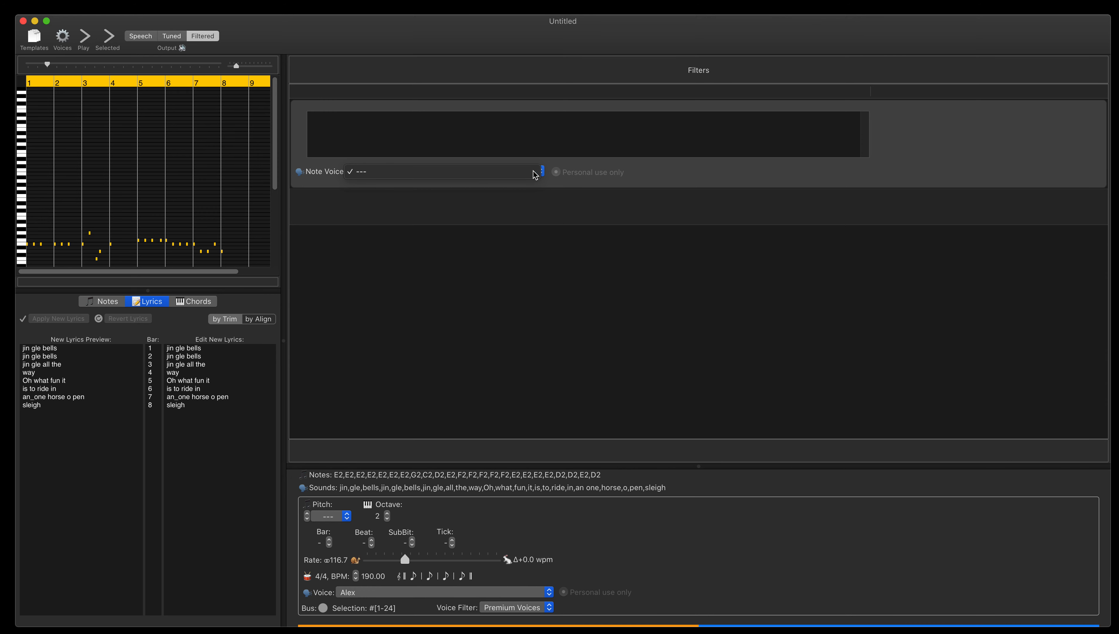
Step: Select all notes in the notes table, set their note voice to Daniel and play the selection
{"action": "left_click", "coordinate": [541, 172]}
{"action": "left_click", "coordinate": [541, 171]}
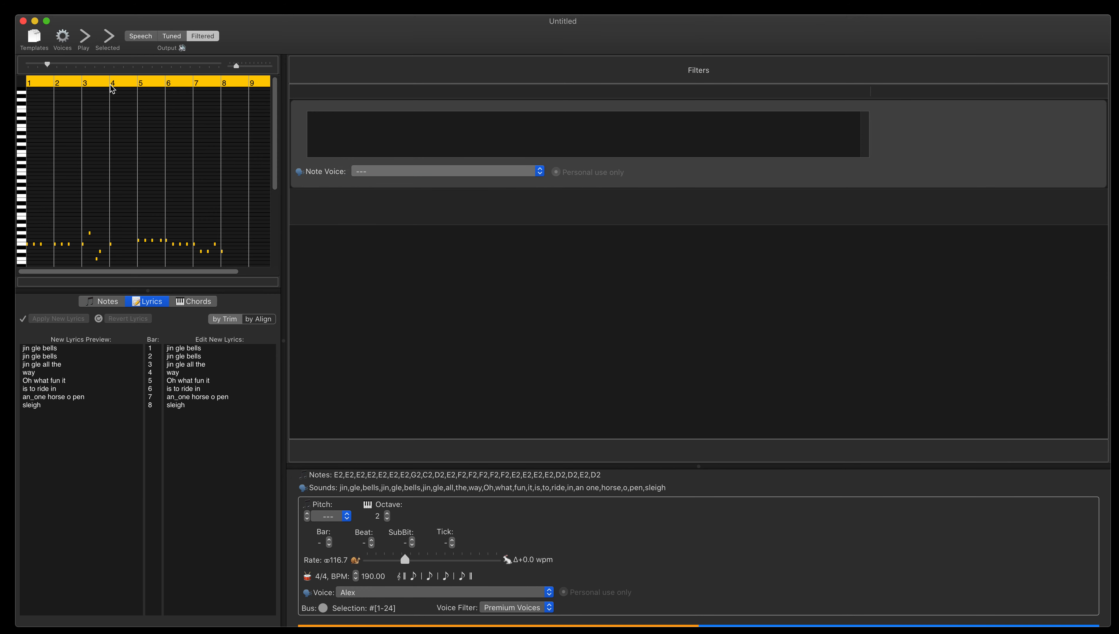
{"action": "left_click", "coordinate": [102, 301]}
{"action": "left_click", "coordinate": [115, 391]}
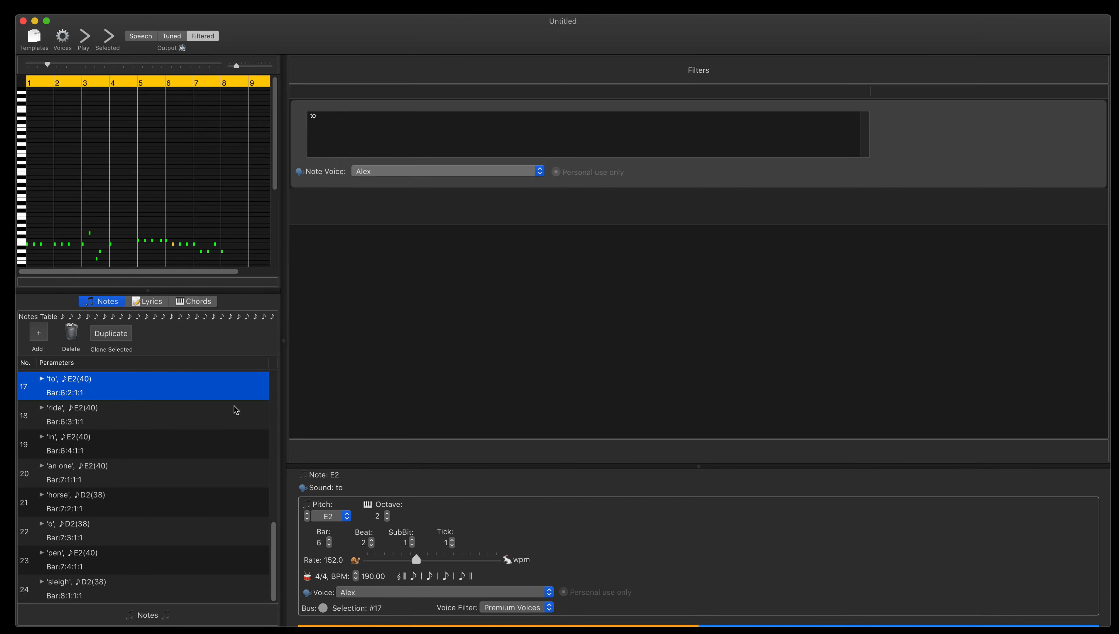
{"action": "key", "text": "super+a"}
{"action": "left_click", "coordinate": [535, 177]}
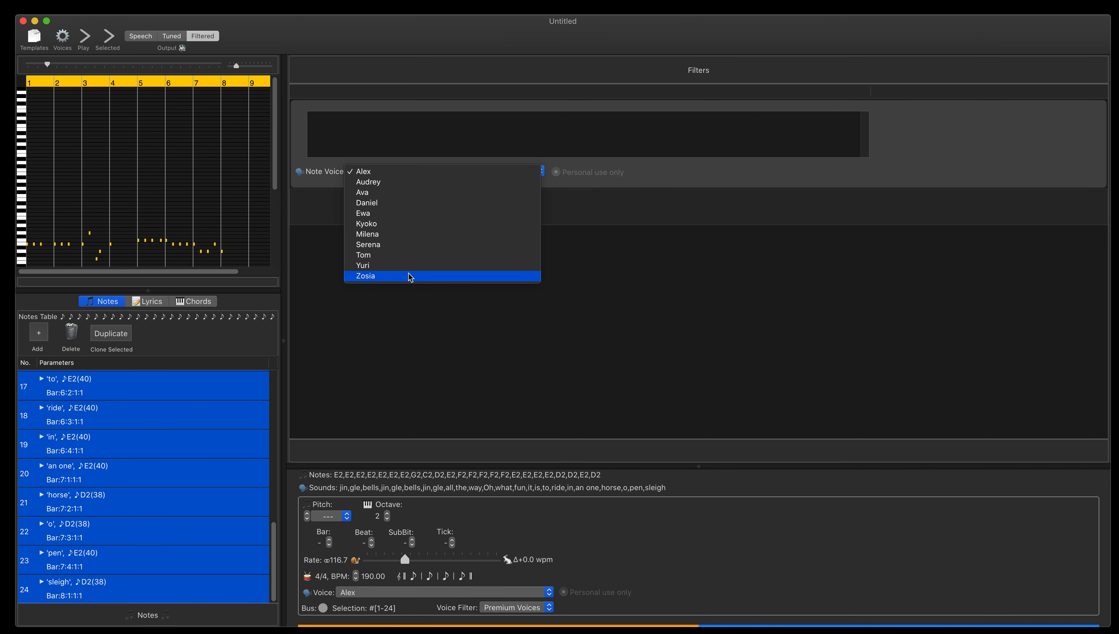
{"action": "left_click", "coordinate": [412, 204]}
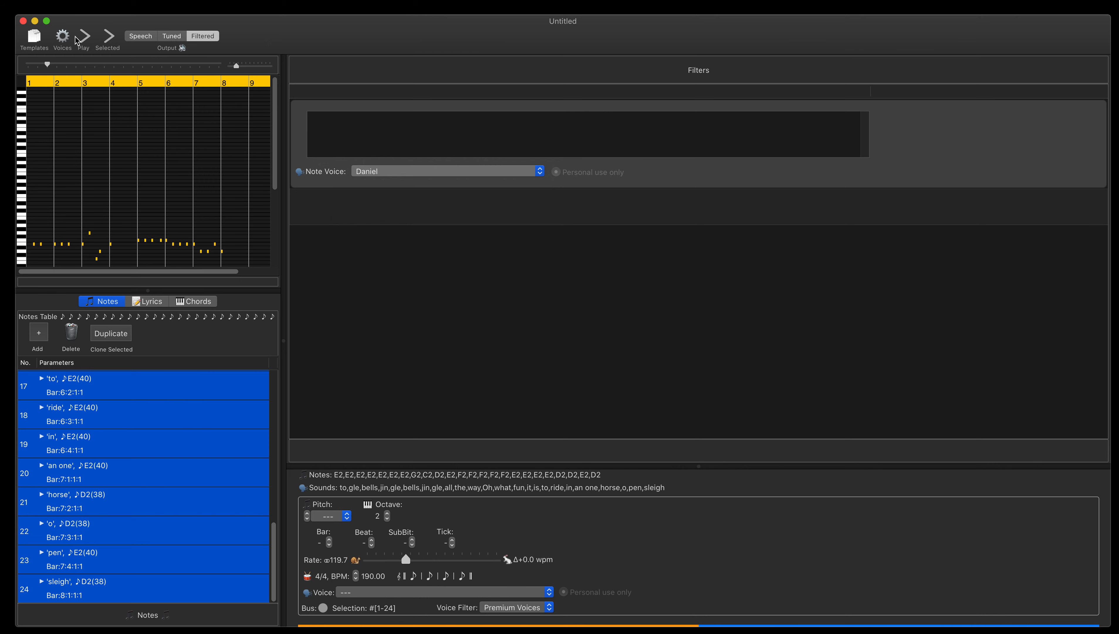
{"action": "left_click", "coordinate": [109, 38]}
{"action": "left_click", "coordinate": [109, 37]}
{"action": "scroll", "coordinate": [117, 474], "scroll_direction": "up", "scroll_amount": 10}
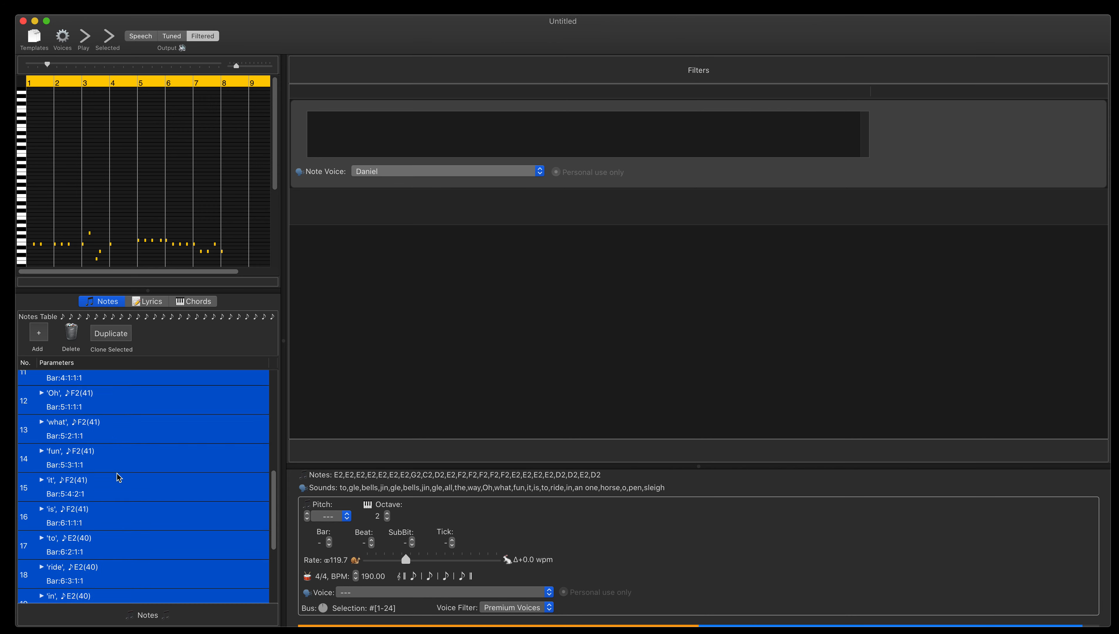
Step: Try a speech rate of 80 wpm on all selected notes, settle on about 175 wpm, and play each setting
{"action": "left_click_drag", "start_coordinate": [406, 558], "coordinate": [393, 559]}
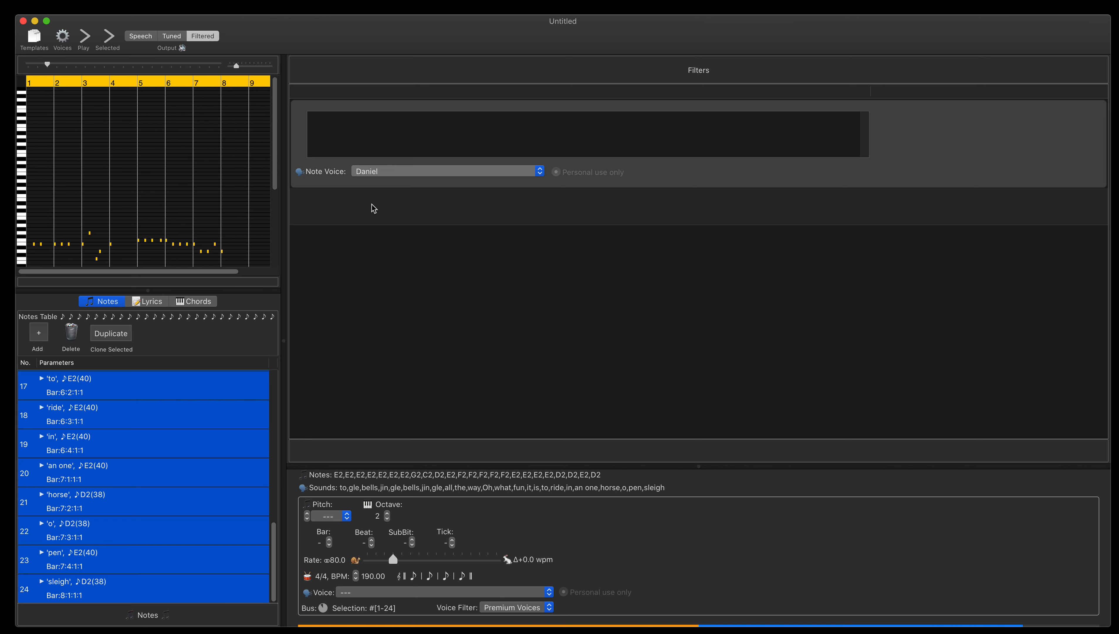
{"action": "left_click", "coordinate": [107, 40]}
{"action": "left_click_drag", "start_coordinate": [395, 558], "coordinate": [424, 559]}
{"action": "left_click", "coordinate": [108, 41]}
Step: Raise all selected notes to octave 3 and play them
{"action": "left_click", "coordinate": [388, 515]}
{"action": "left_click", "coordinate": [112, 48]}
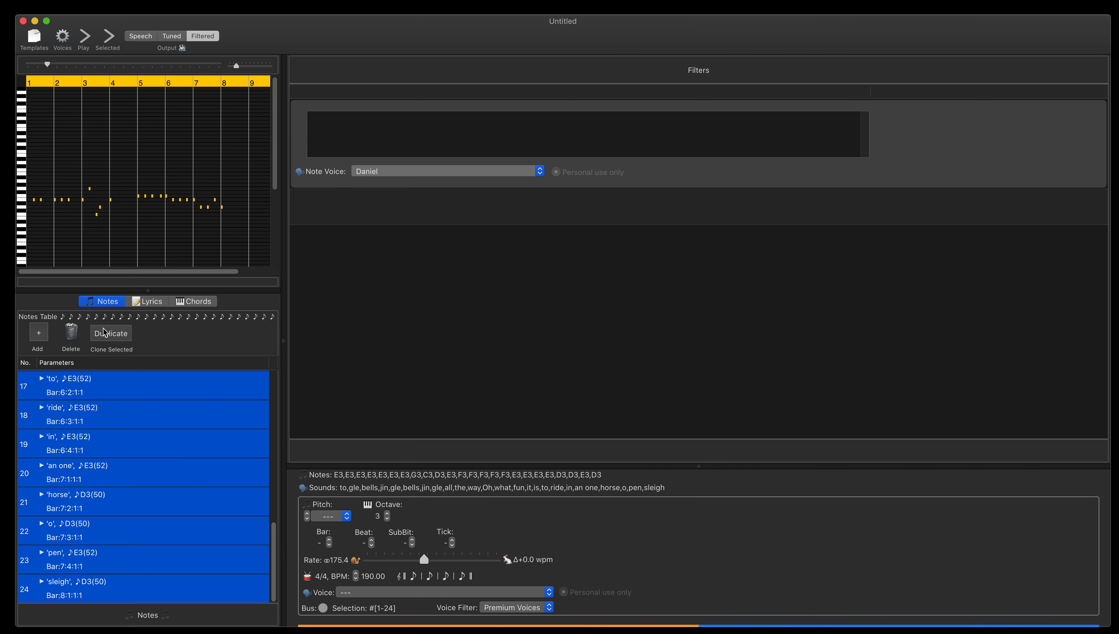
Step: Duplicate all selected notes, lower the selected copies to octave 2 and play the two-part song
{"action": "left_click", "coordinate": [107, 336]}
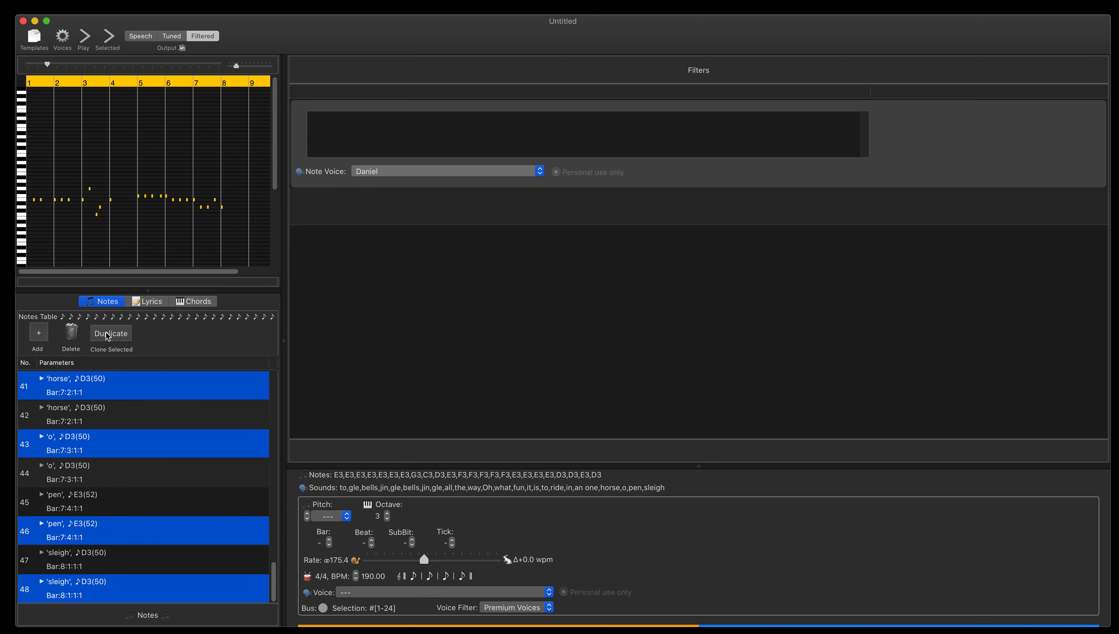
{"action": "left_click", "coordinate": [388, 519]}
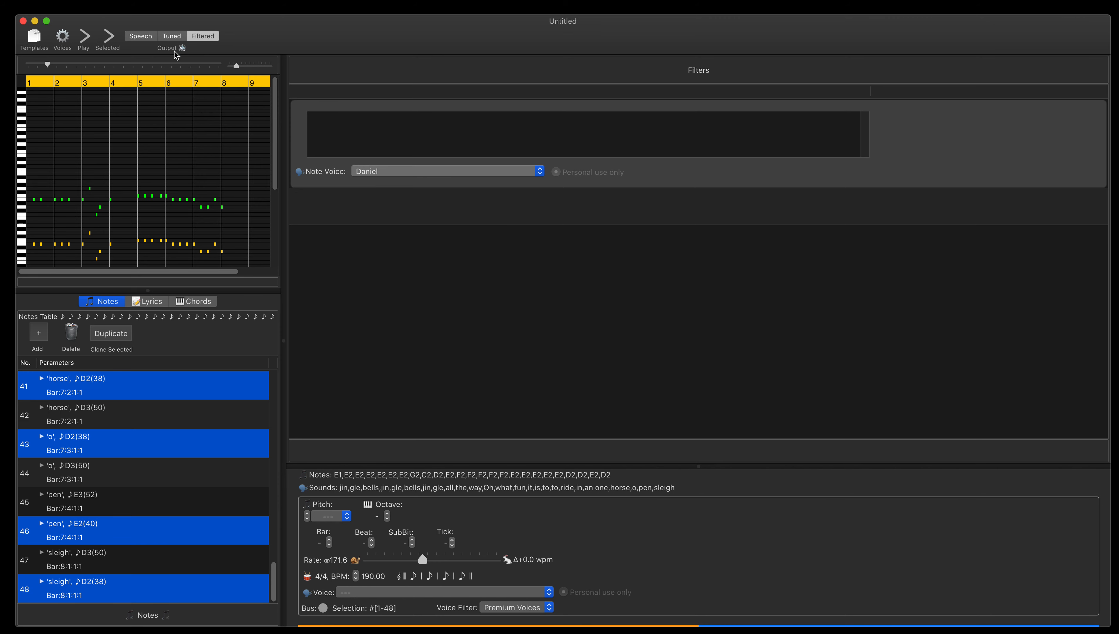
{"action": "left_click", "coordinate": [88, 43]}
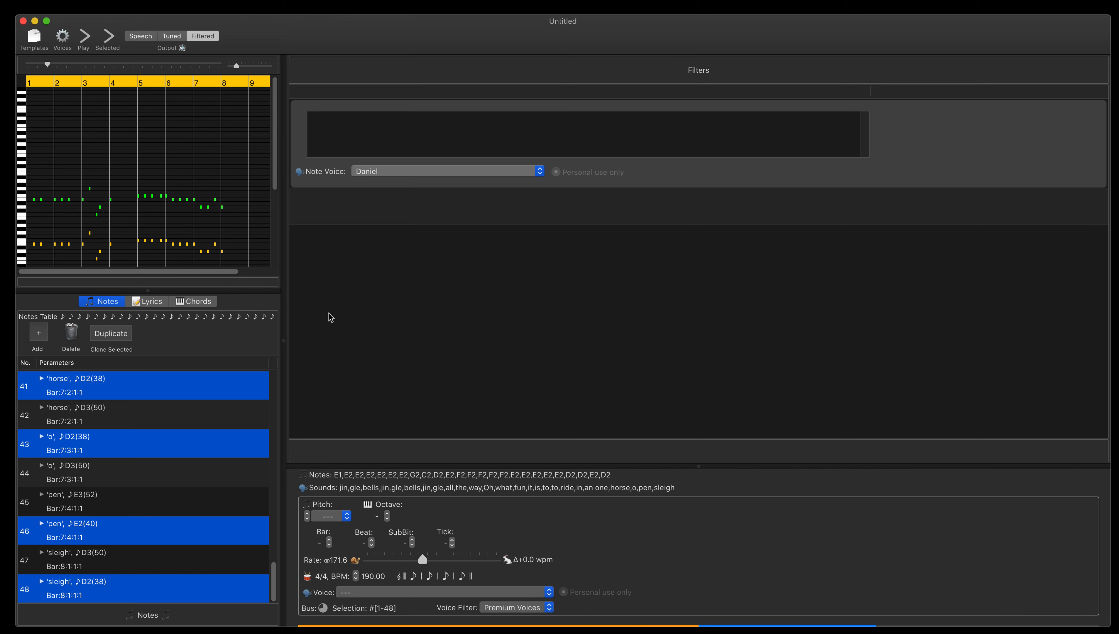
Step: Set the note voice of the selected lower-octave notes to Alex and play the whole song
{"action": "left_click", "coordinate": [474, 172]}
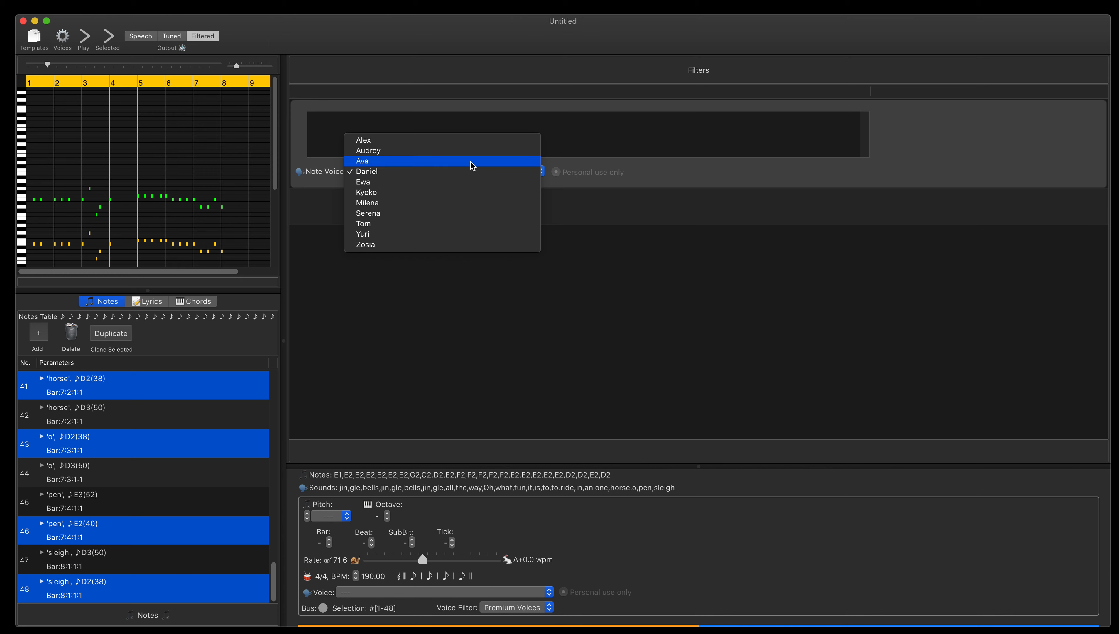
{"action": "left_click", "coordinate": [422, 139]}
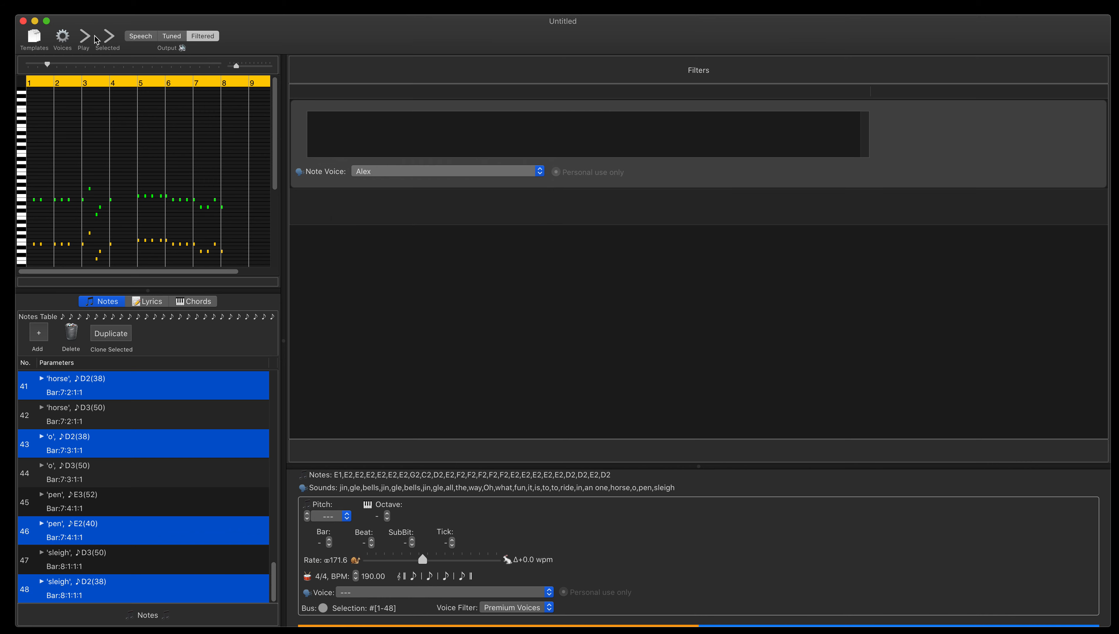
{"action": "left_click", "coordinate": [83, 39]}
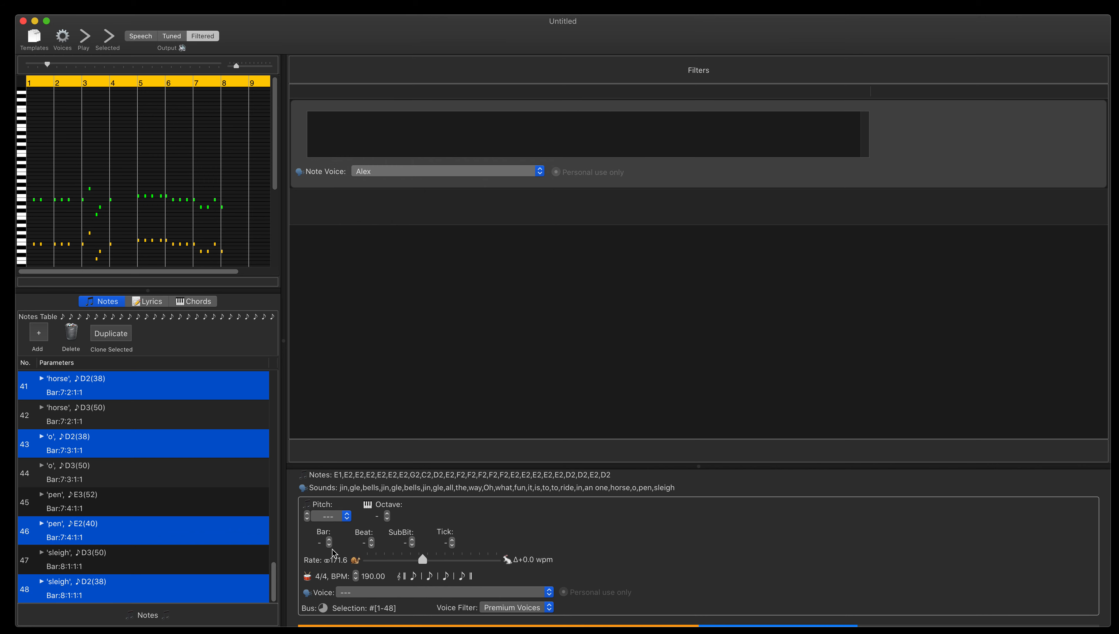
Step: Check individual 'horse', 'o' and 'pen' notes near the end of the notes table, in both octaves
{"action": "left_click", "coordinate": [202, 418]}
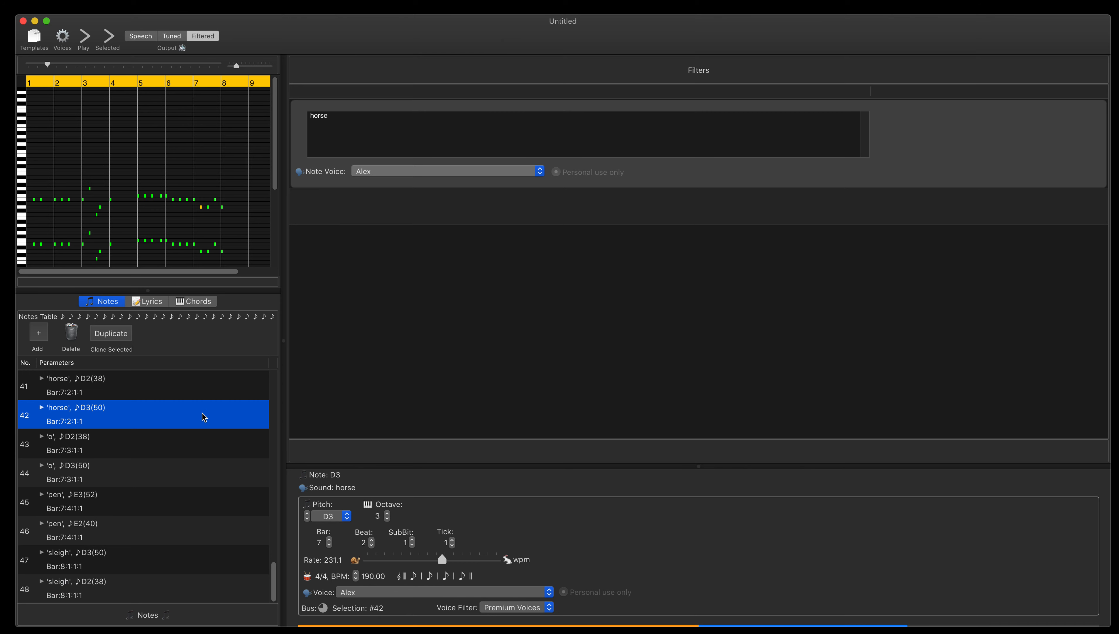
{"action": "left_click", "coordinate": [192, 388]}
{"action": "left_click", "coordinate": [173, 424]}
{"action": "left_click", "coordinate": [170, 448]}
{"action": "left_click", "coordinate": [164, 472]}
{"action": "left_click", "coordinate": [157, 529]}
{"action": "left_click", "coordinate": [160, 514]}
{"action": "left_click", "coordinate": [160, 480]}
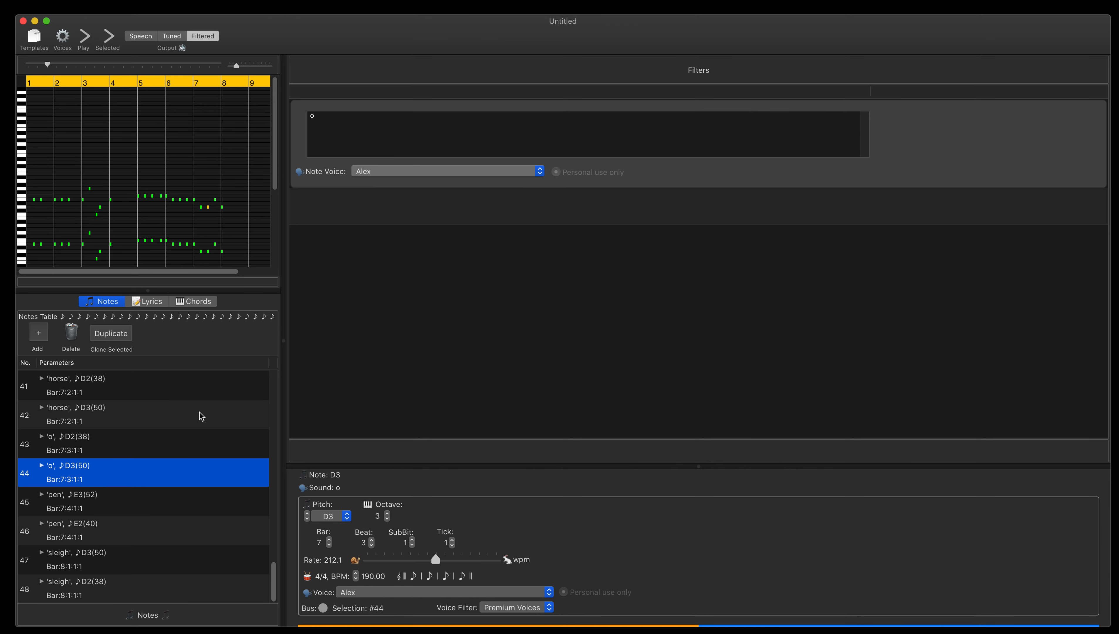
Step: Select all notes of both octaves, set their note voice to Audrey and play the selection
{"action": "left_click", "coordinate": [196, 390]}
{"action": "key", "text": "super+a"}
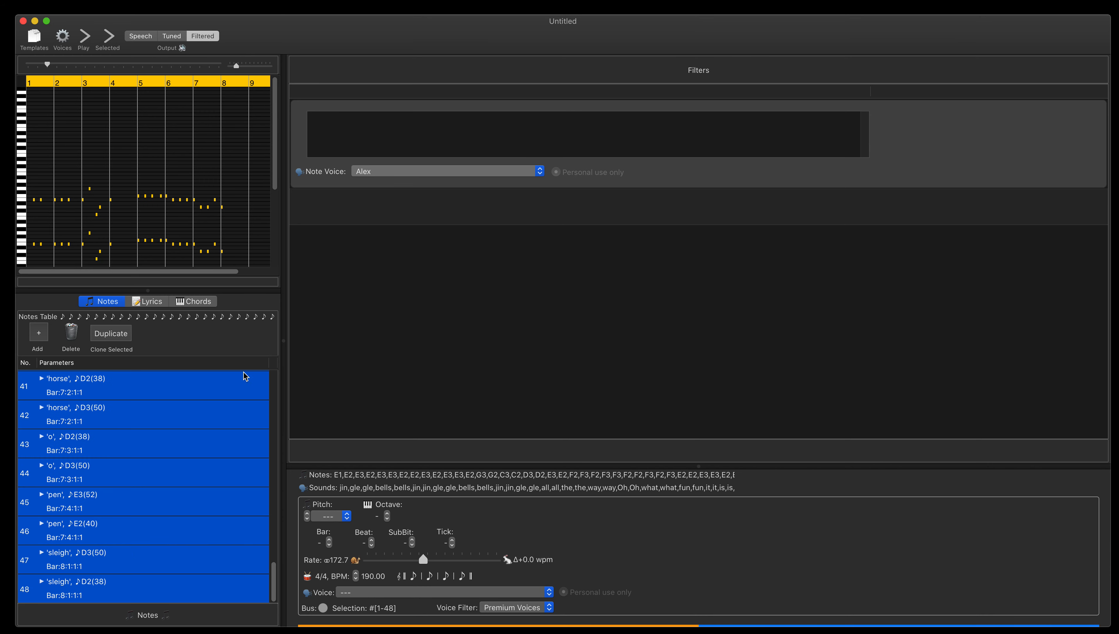
{"action": "left_click", "coordinate": [439, 172]}
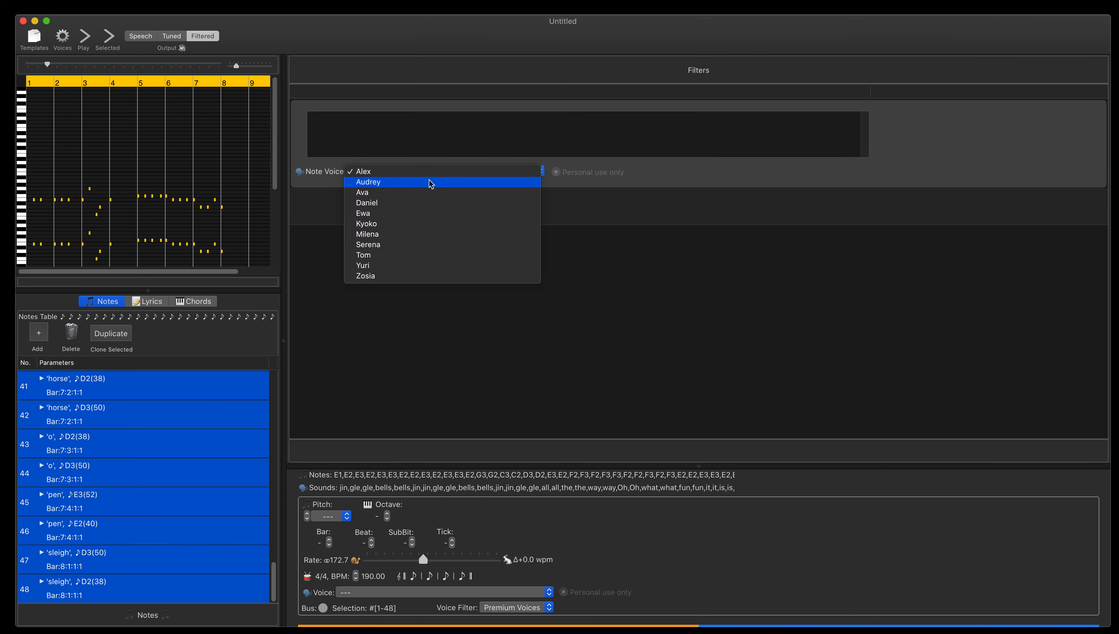
{"action": "left_click", "coordinate": [430, 182]}
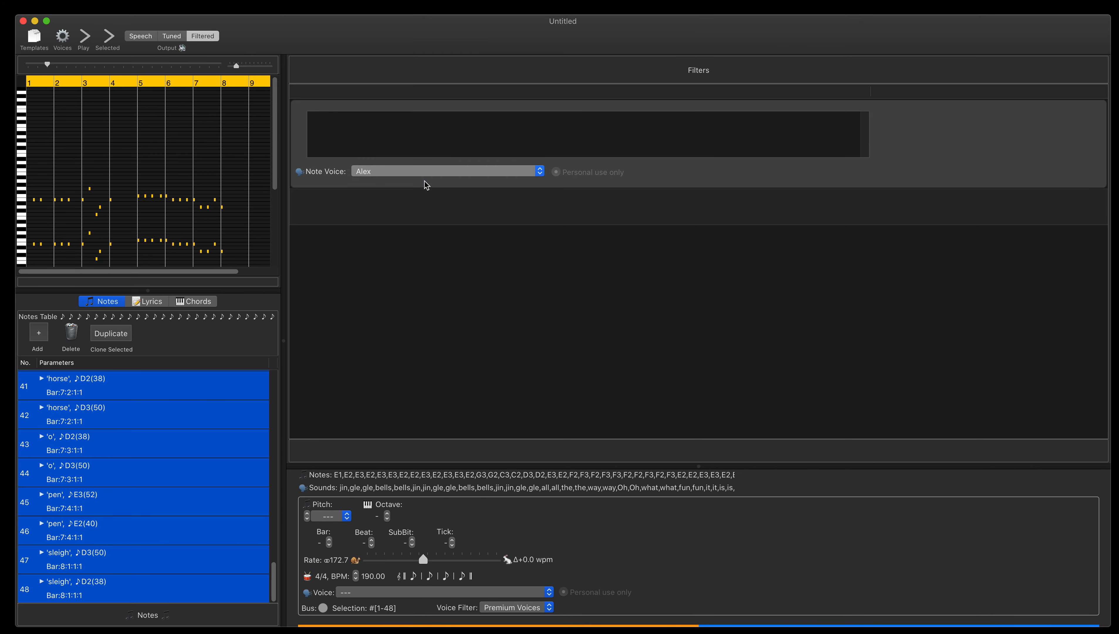
{"action": "left_click", "coordinate": [110, 38]}
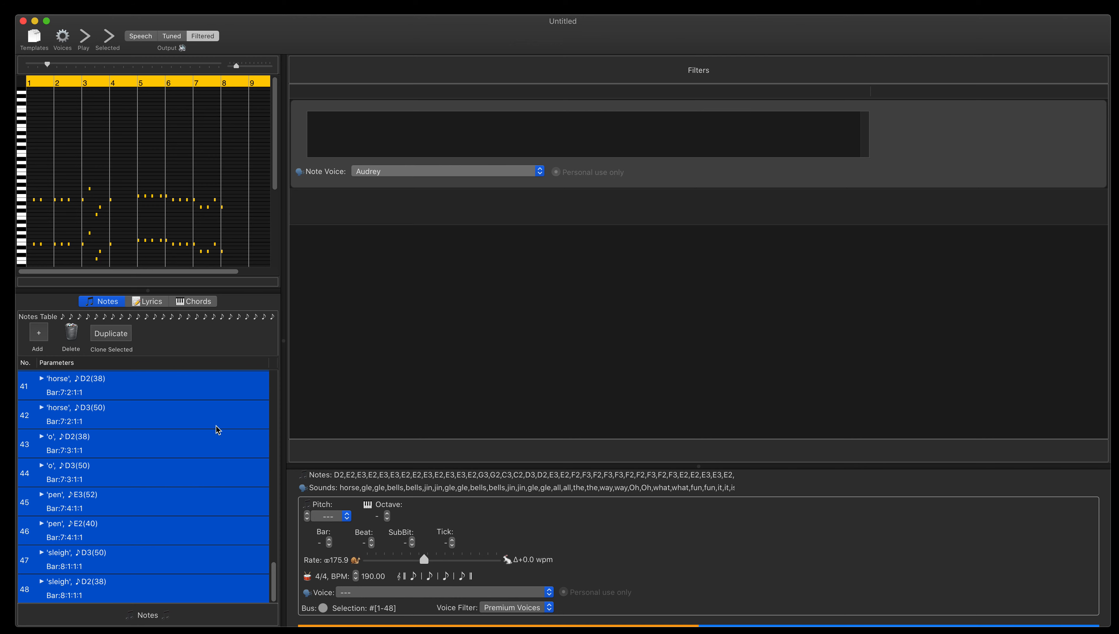
{"action": "scroll", "coordinate": [216, 427], "scroll_direction": "up", "scroll_amount": 20}
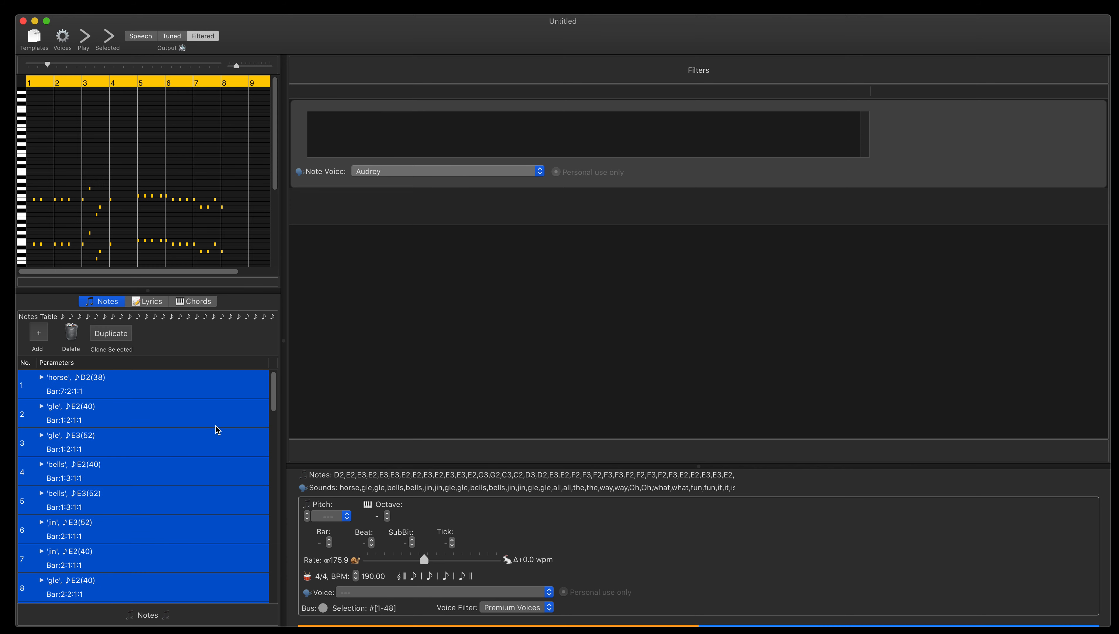
{"action": "scroll", "coordinate": [216, 426], "scroll_direction": "down", "scroll_amount": 3}
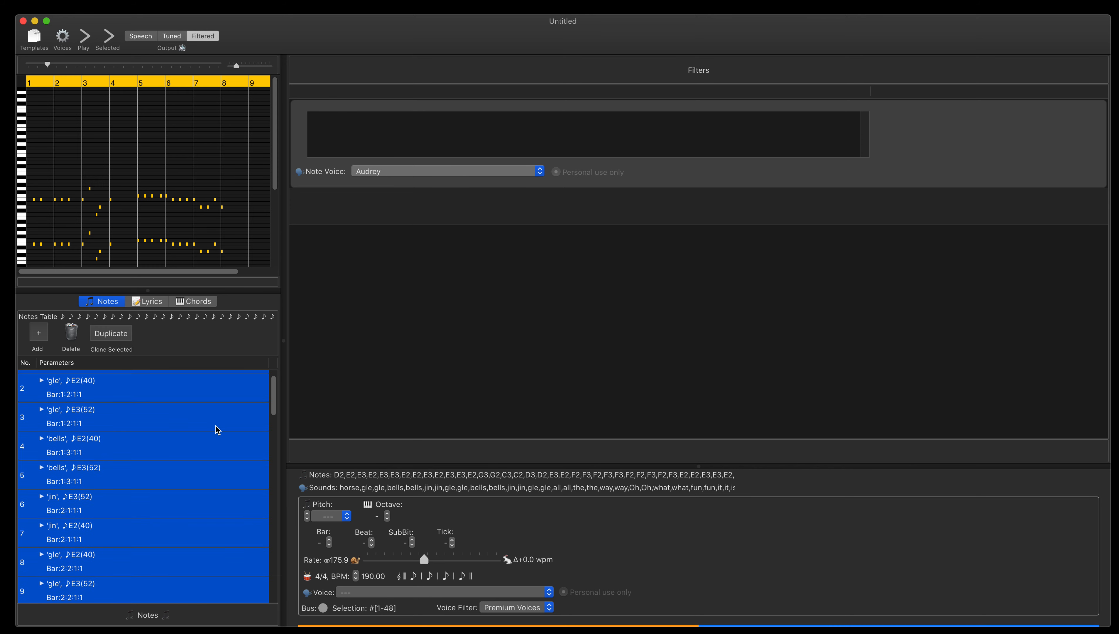